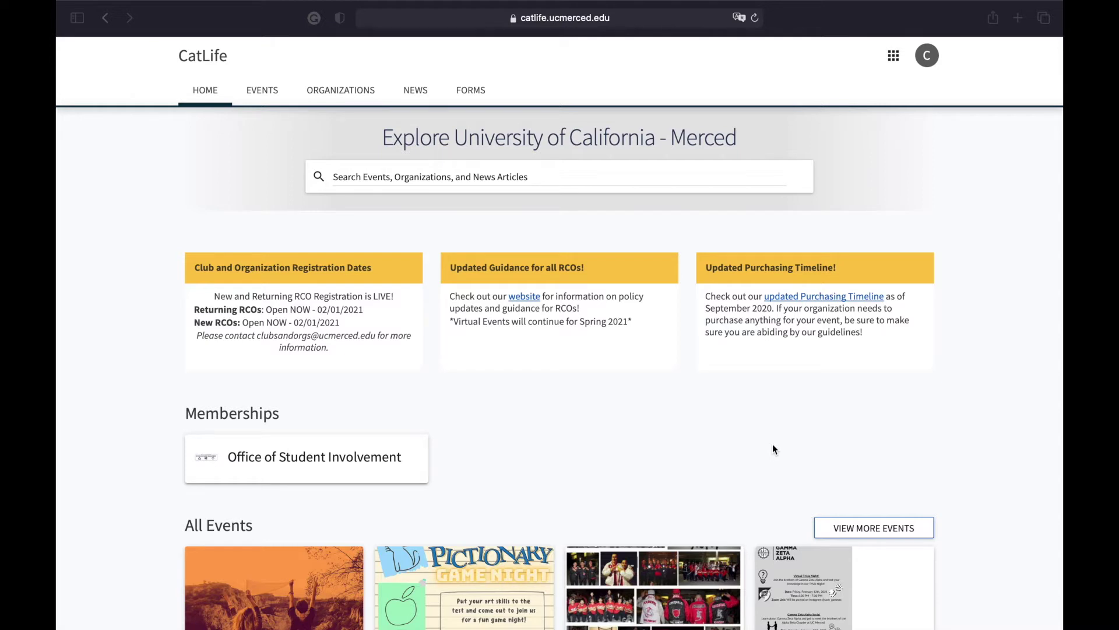
# - Open a new news article form from the management area of the Office of Student Involvement organization
pyautogui.click(373, 462)
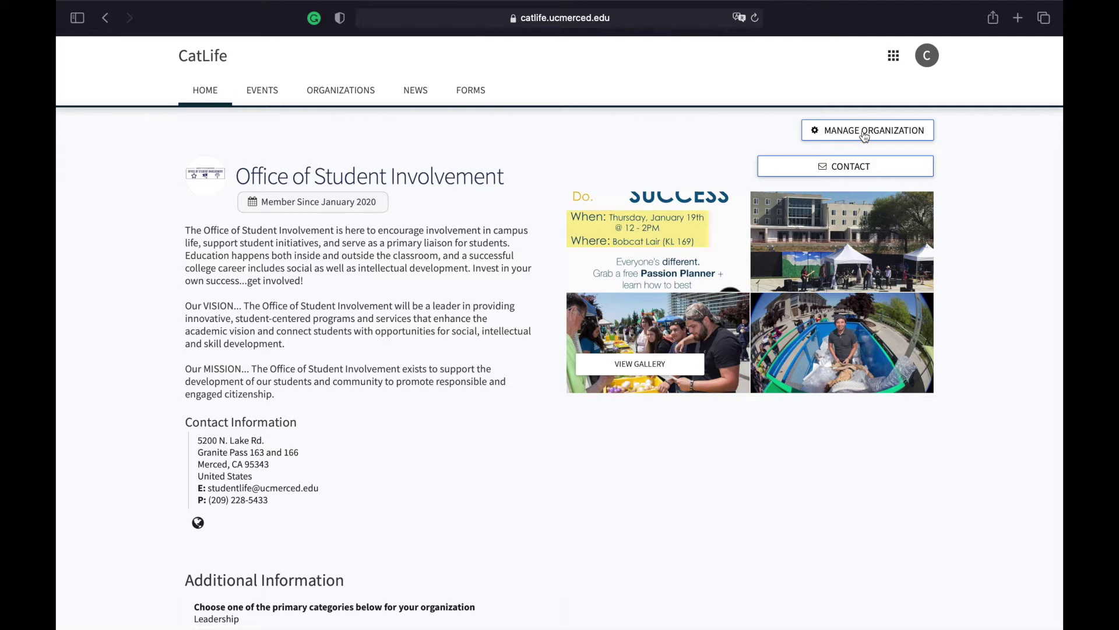
pyautogui.click(863, 131)
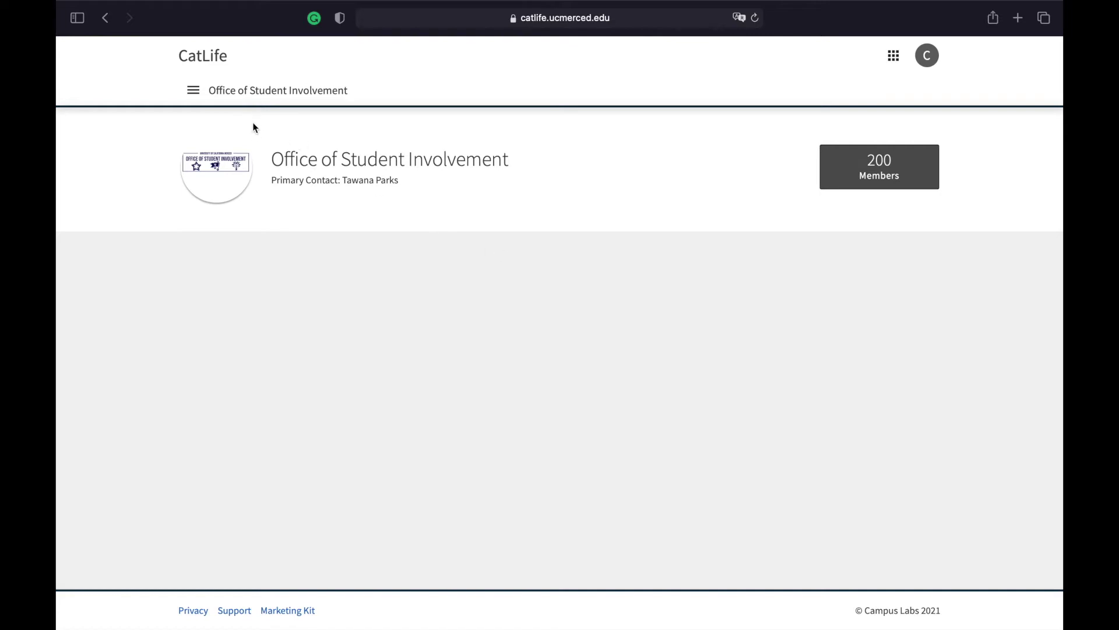
pyautogui.click(195, 92)
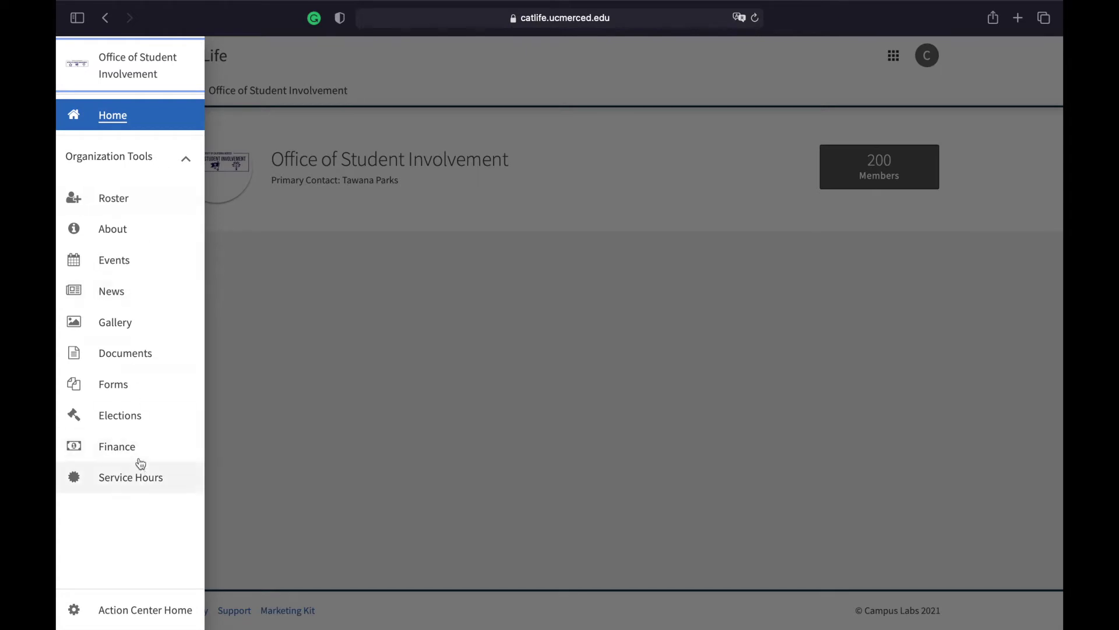
pyautogui.click(137, 295)
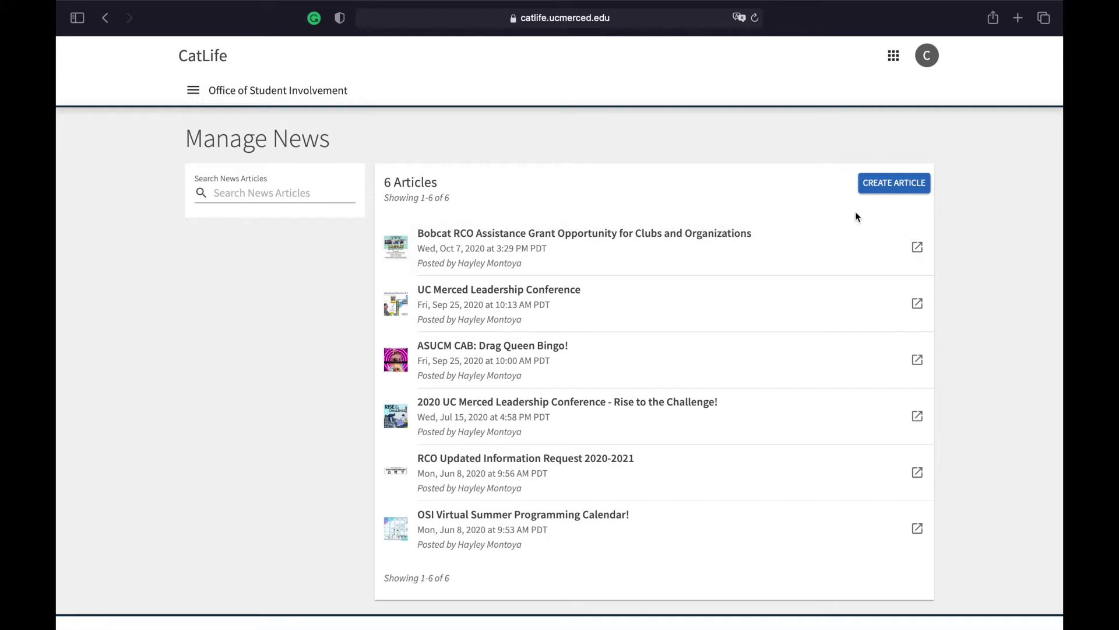
pyautogui.click(882, 196)
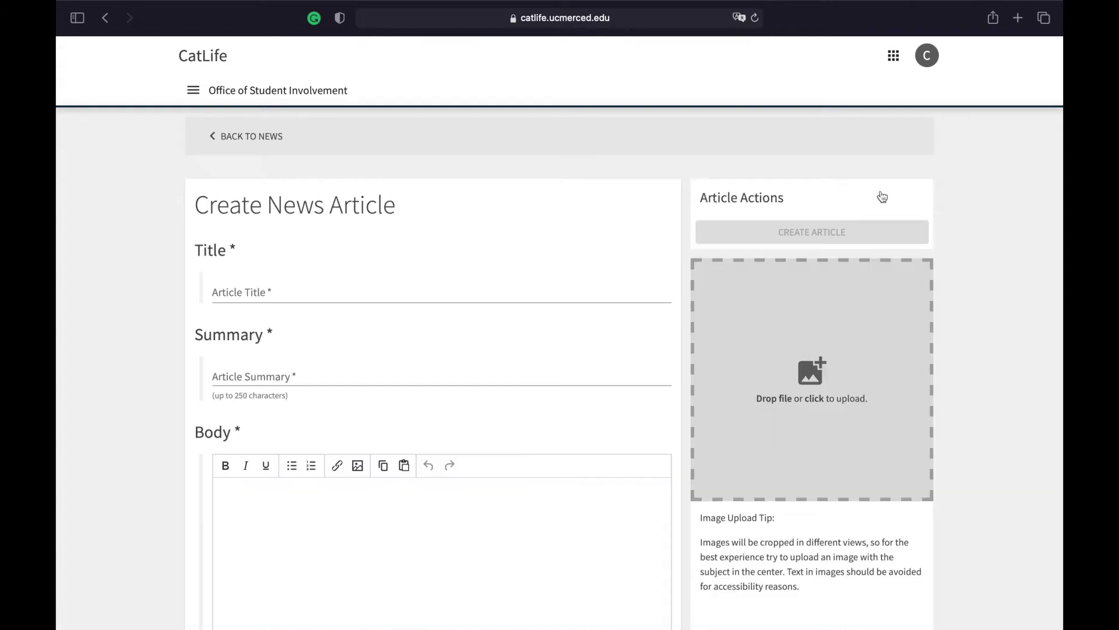
# - Examine the article form's title and summary fields, summary length limit, body editor with its video link tip, and member notification option
pyautogui.scroll(-2, 762, 260)
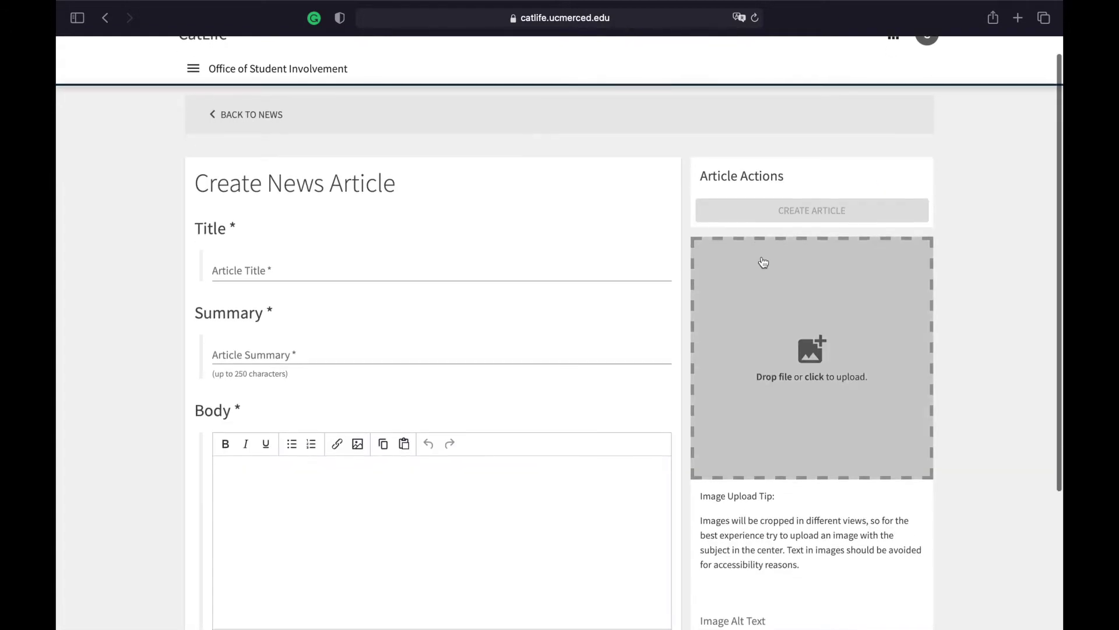
pyautogui.scroll(-1, 763, 263)
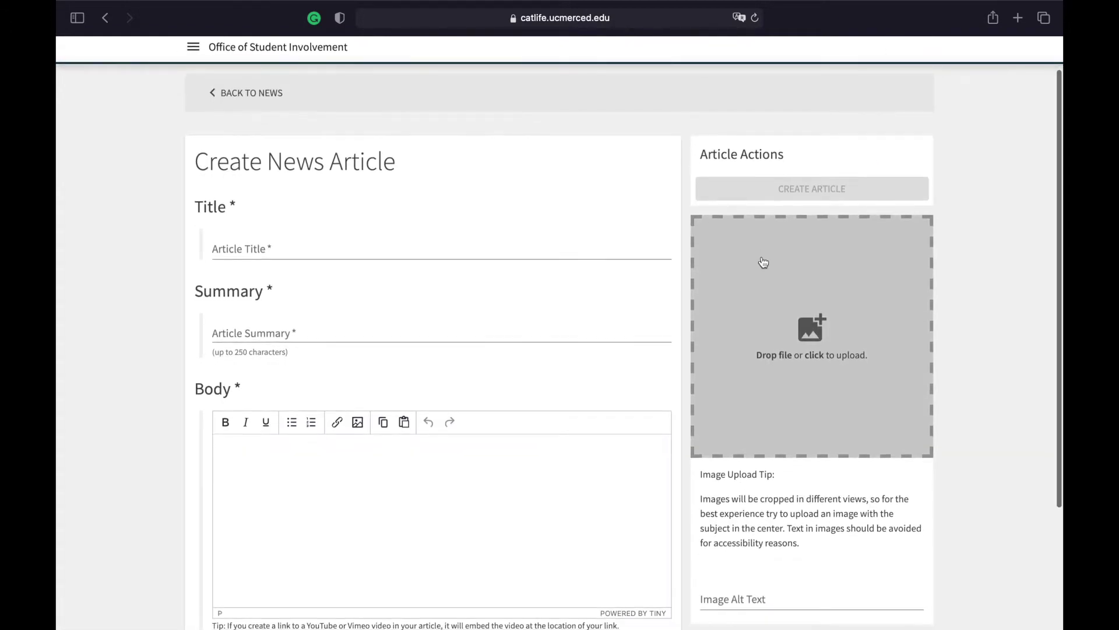
pyautogui.scroll(-3, 763, 262)
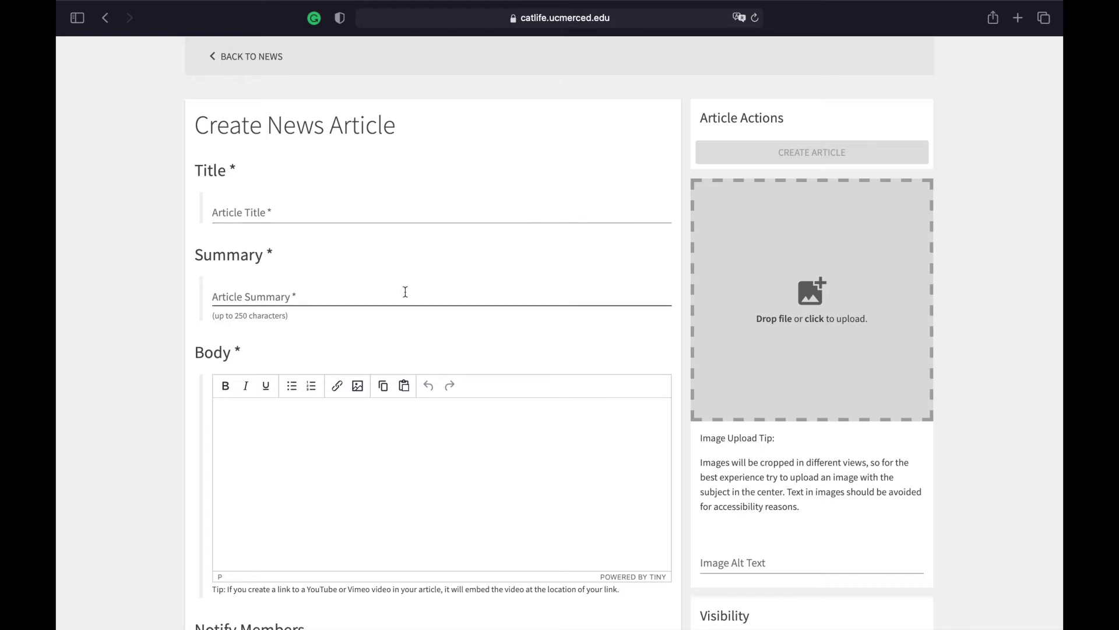
pyautogui.moveTo(290, 315); pyautogui.dragTo(205, 318)
pyautogui.click(342, 351)
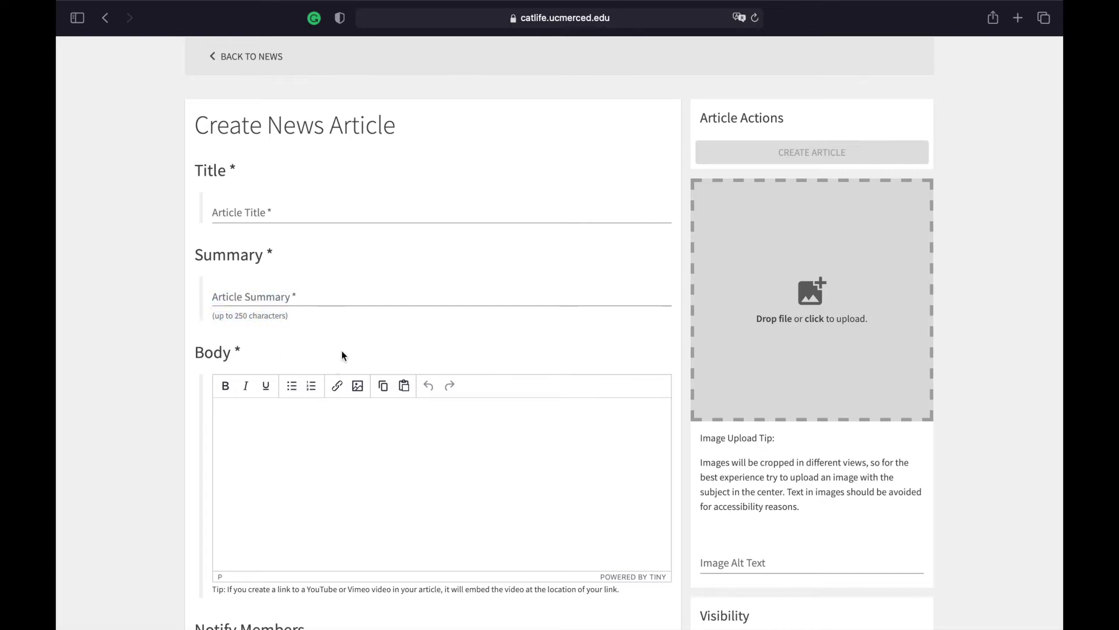
pyautogui.scroll(-2, 314, 425)
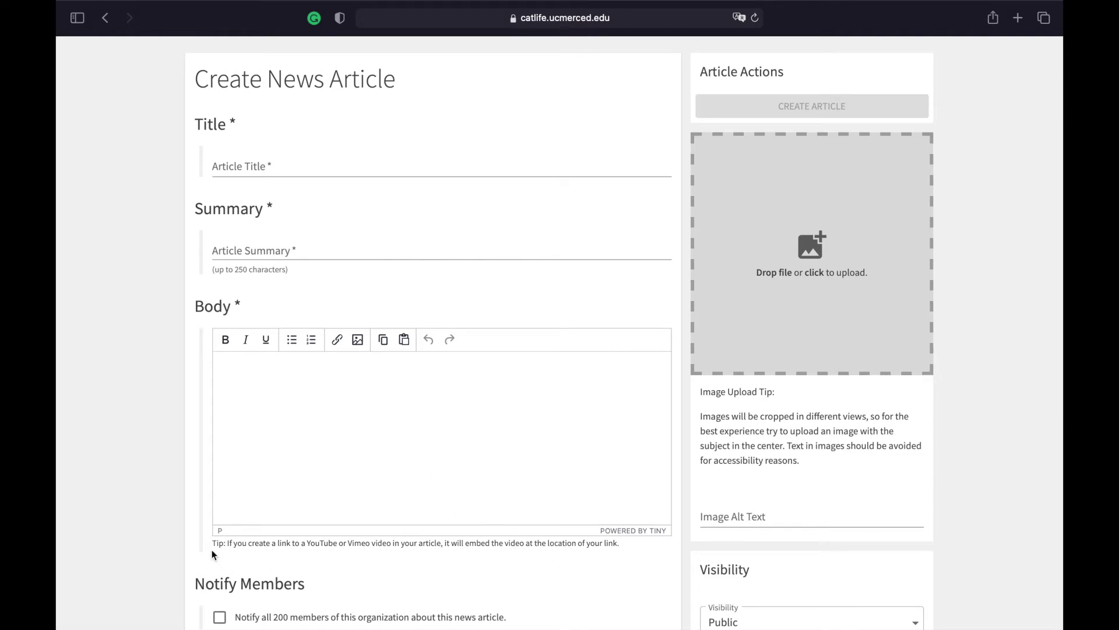
pyautogui.moveTo(211, 542); pyautogui.dragTo(632, 559)
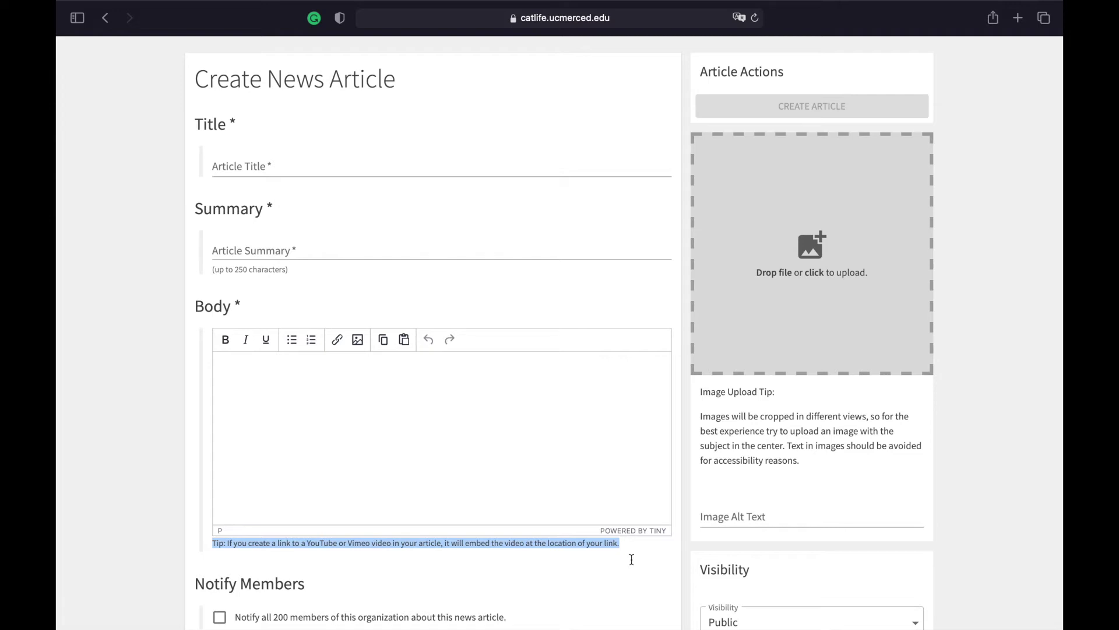
pyautogui.scroll(-2, 631, 559)
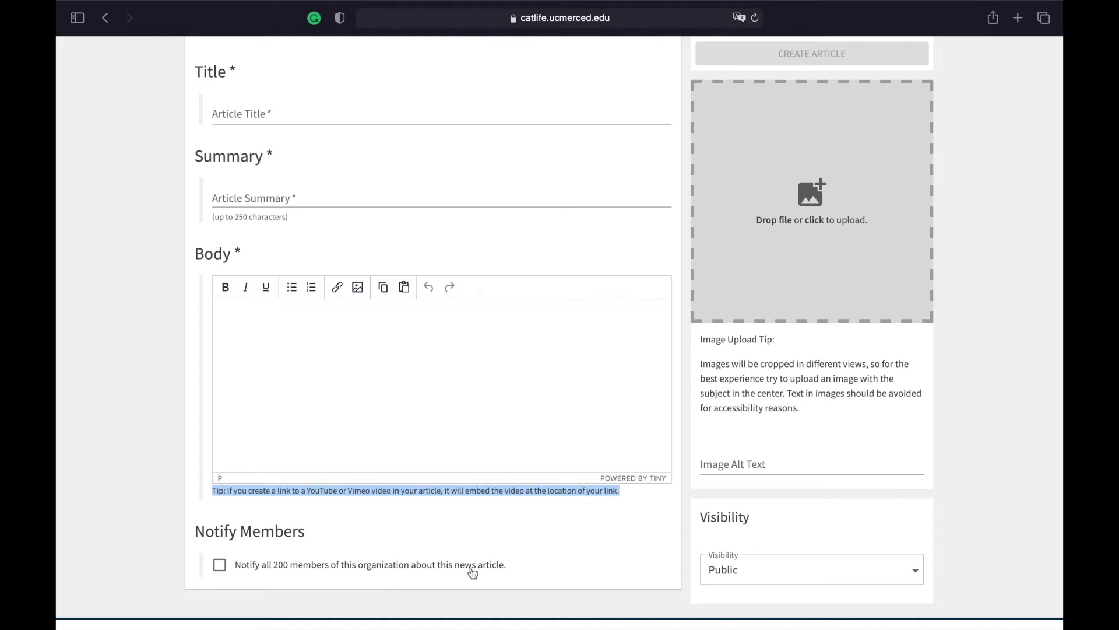
# - Review the article's image upload area, the cropping and accessibility tip, and the alt text field
pyautogui.scroll(2, 475, 568)
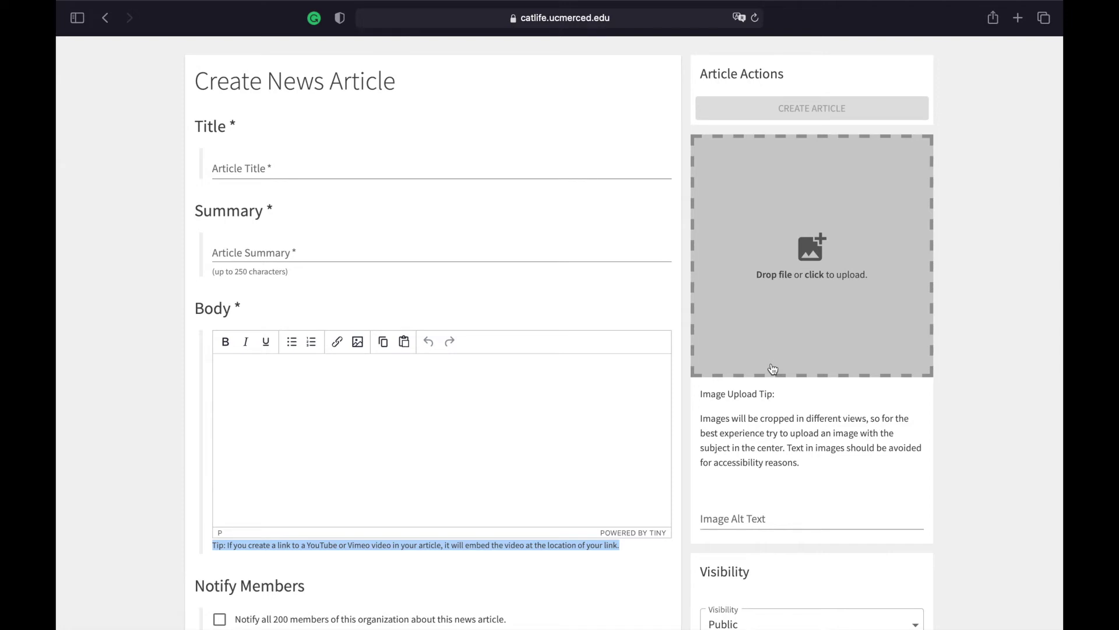
pyautogui.scroll(-1, 724, 494)
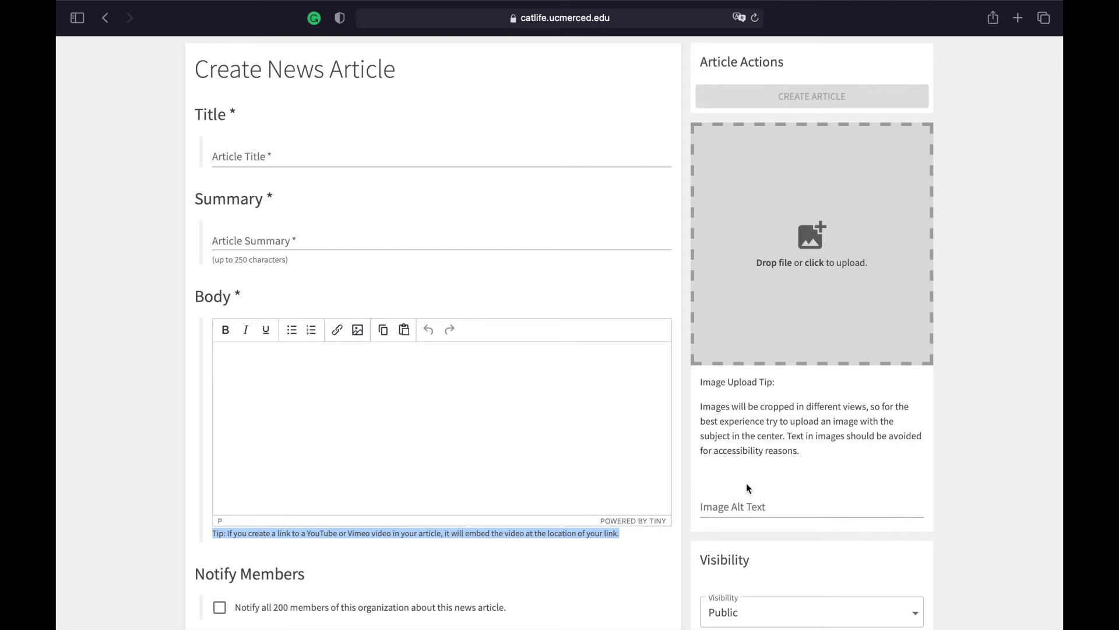
pyautogui.moveTo(792, 437); pyautogui.dragTo(800, 449)
pyautogui.click(800, 450)
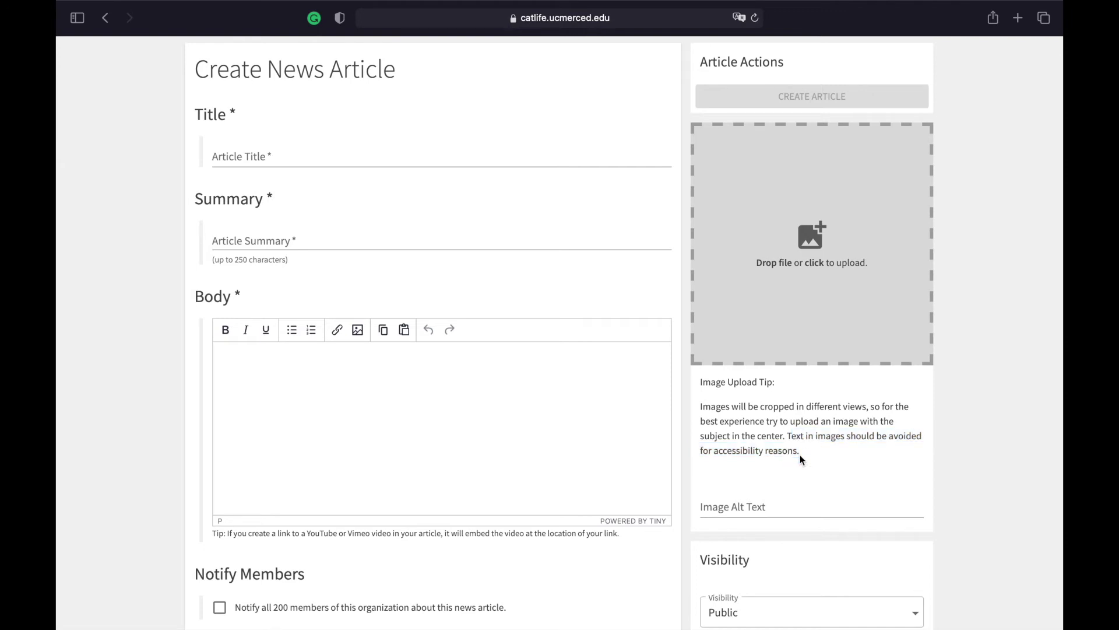
# - Inspect the visibility choices for the news article and close them without choosing one
pyautogui.scroll(-3, 800, 456)
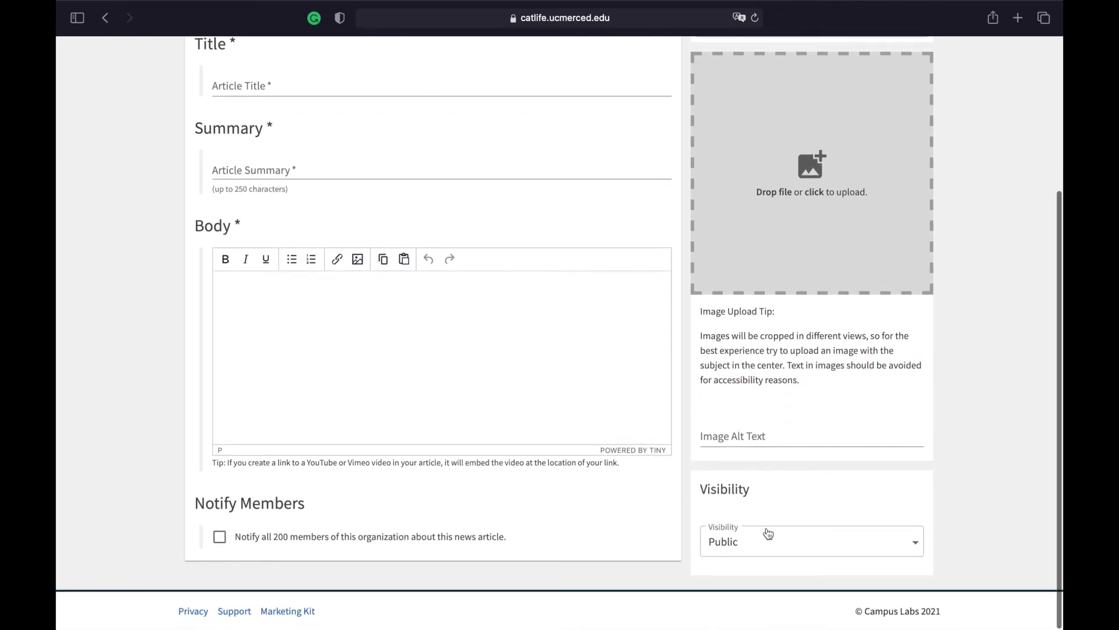
pyautogui.click(723, 552)
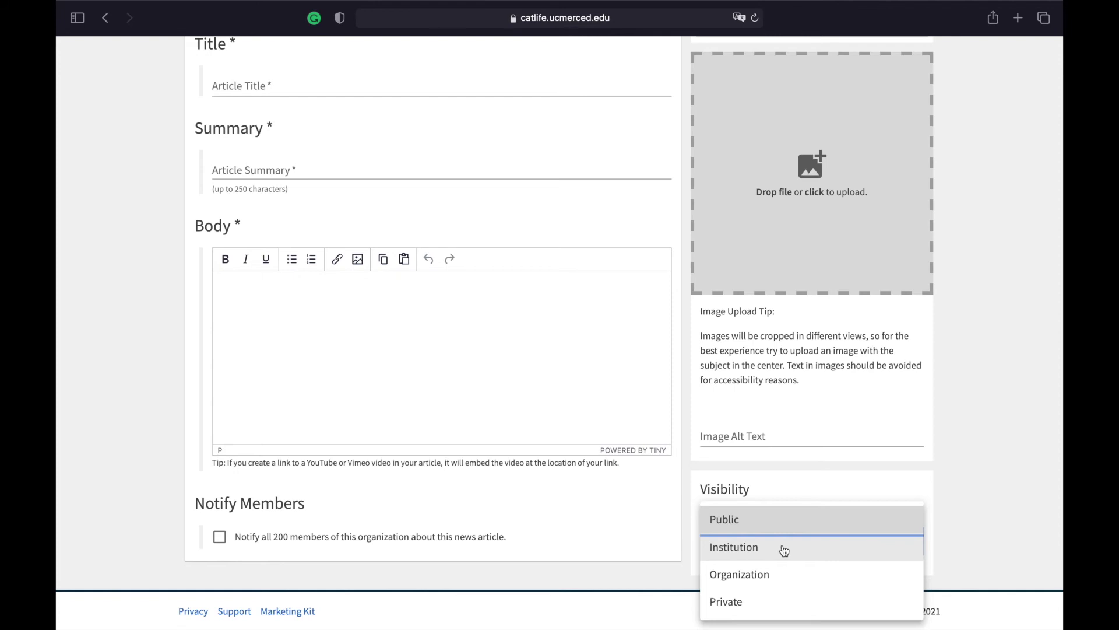
pyautogui.click(968, 464)
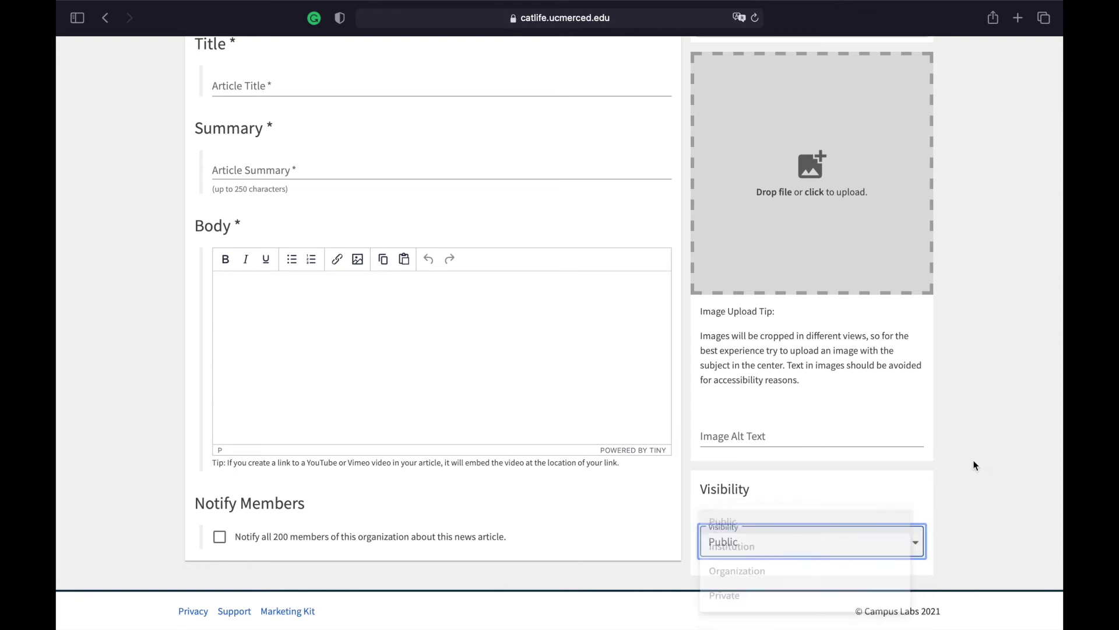
pyautogui.scroll(3, 933, 448)
pyautogui.scroll(3, 934, 449)
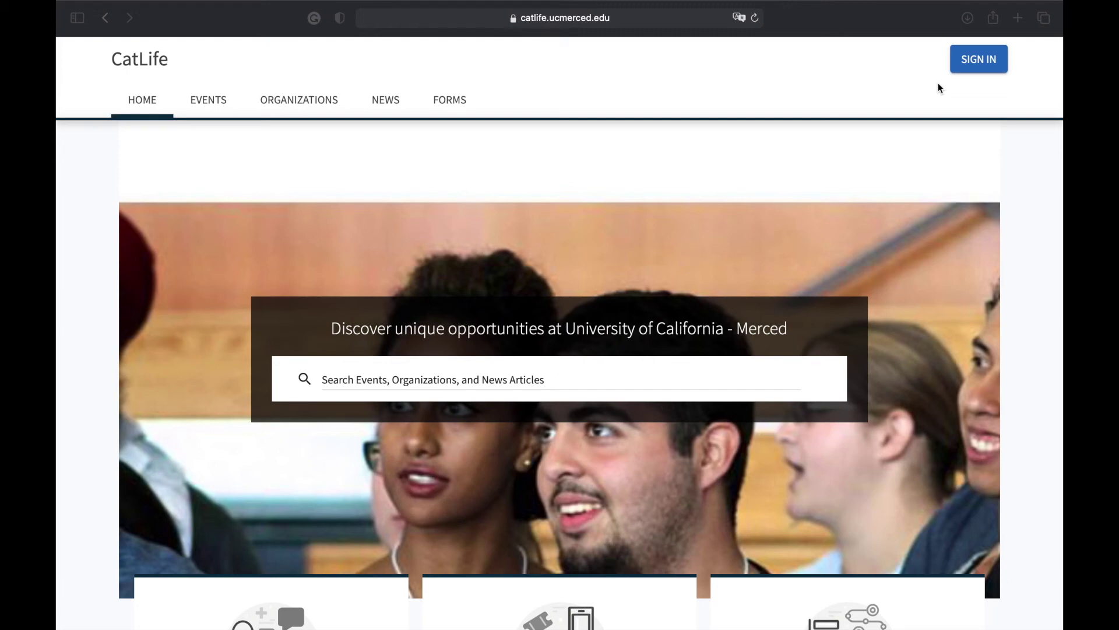
# - Look through the signed-out CatLife homepage, from the public events and organizations down to the Latest News section
pyautogui.scroll(-5, 731, 224)
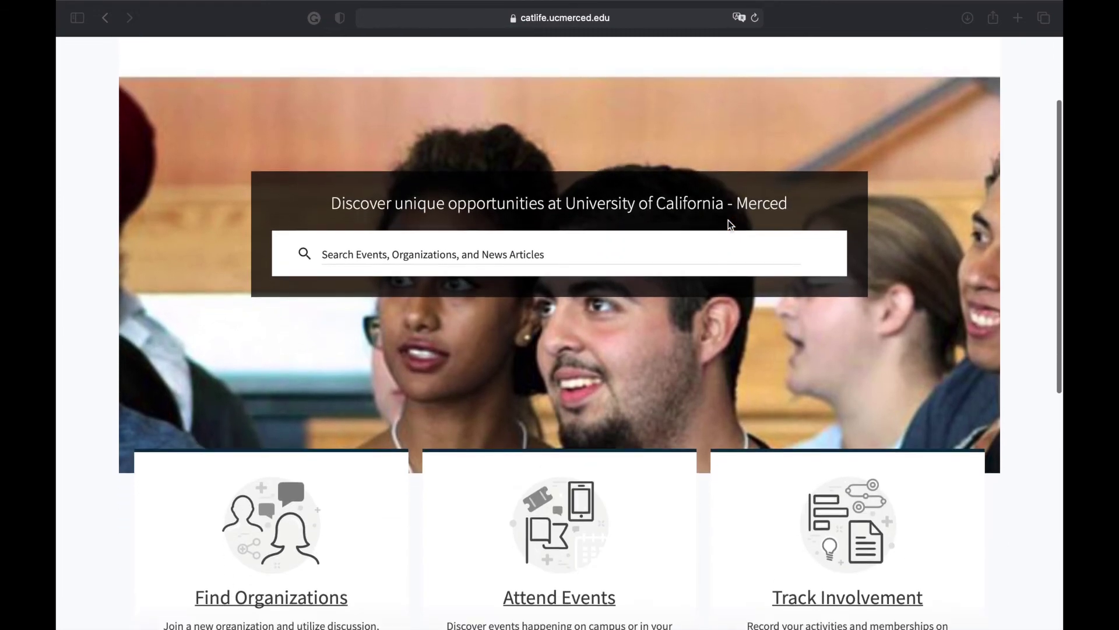
pyautogui.scroll(-5, 730, 224)
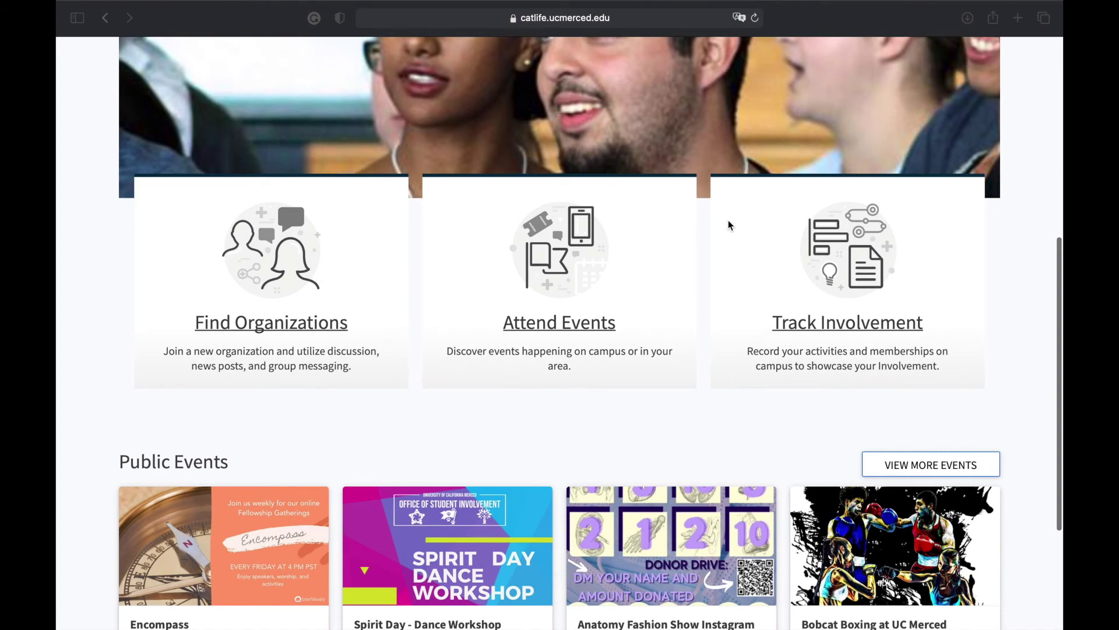
pyautogui.scroll(-3, 729, 225)
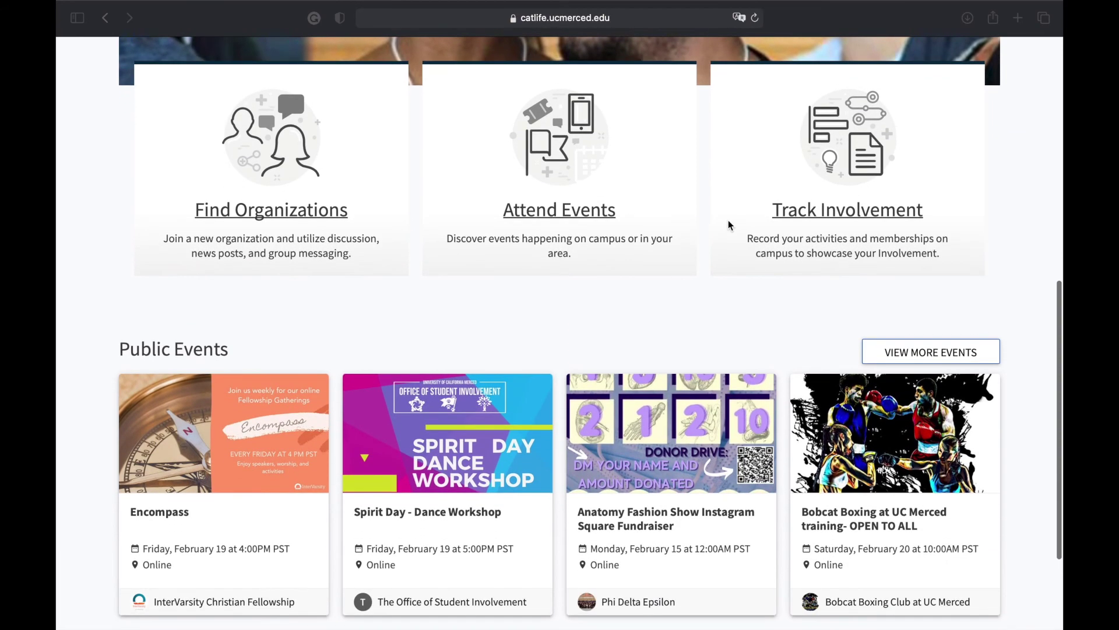
pyautogui.scroll(-4, 728, 225)
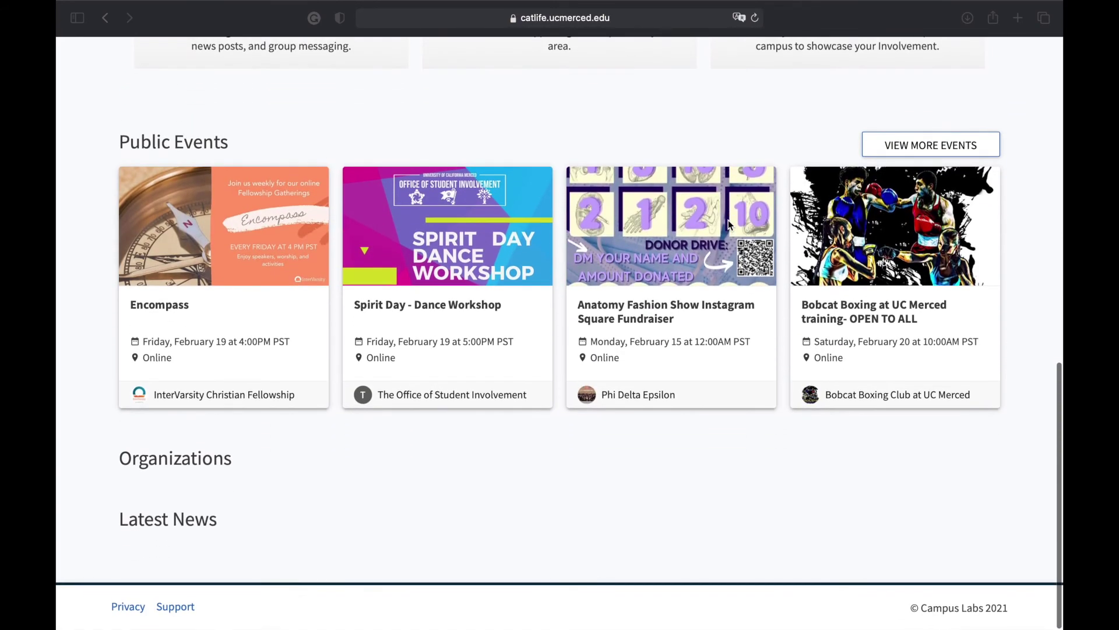
pyautogui.scroll(-1, 729, 224)
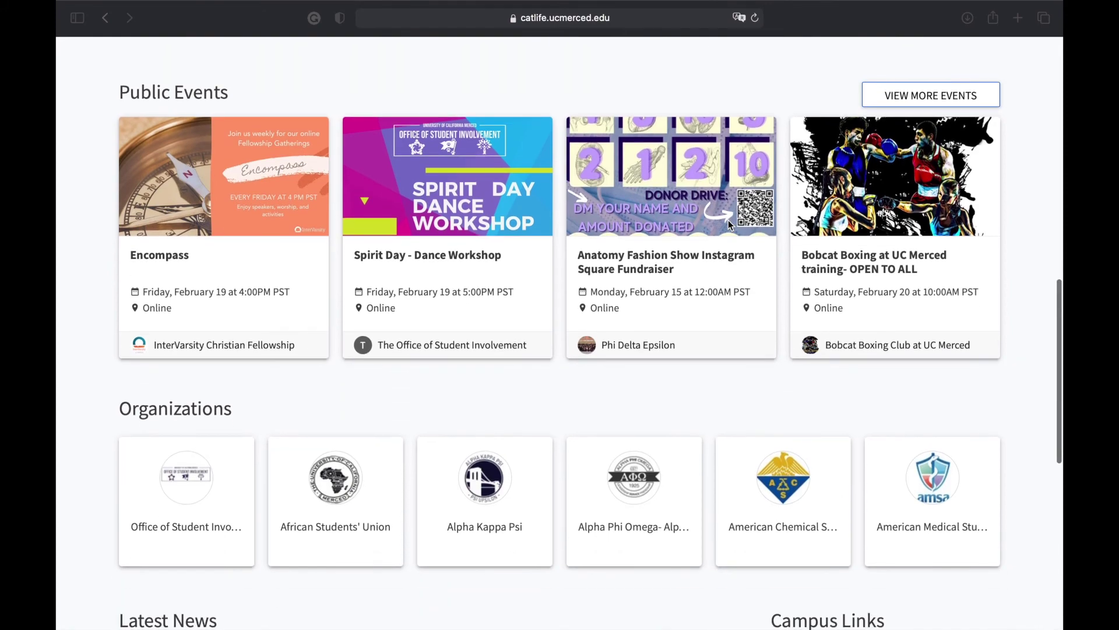
pyautogui.scroll(-9, 730, 225)
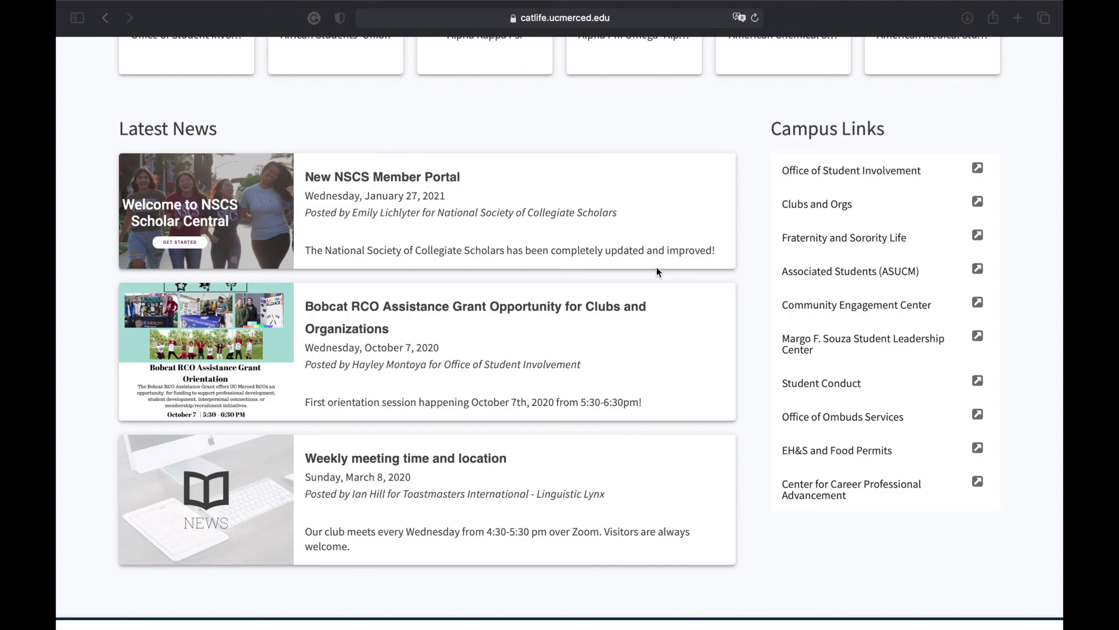
pyautogui.scroll(15, 657, 270)
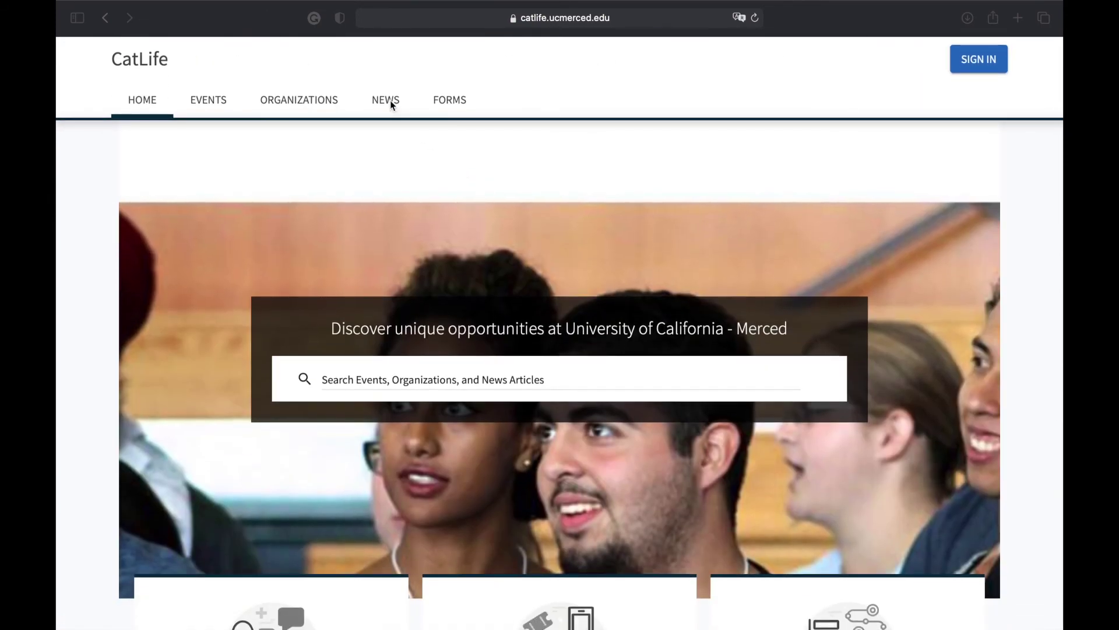
# - Open the public News page and look through the published articles
pyautogui.click(390, 105)
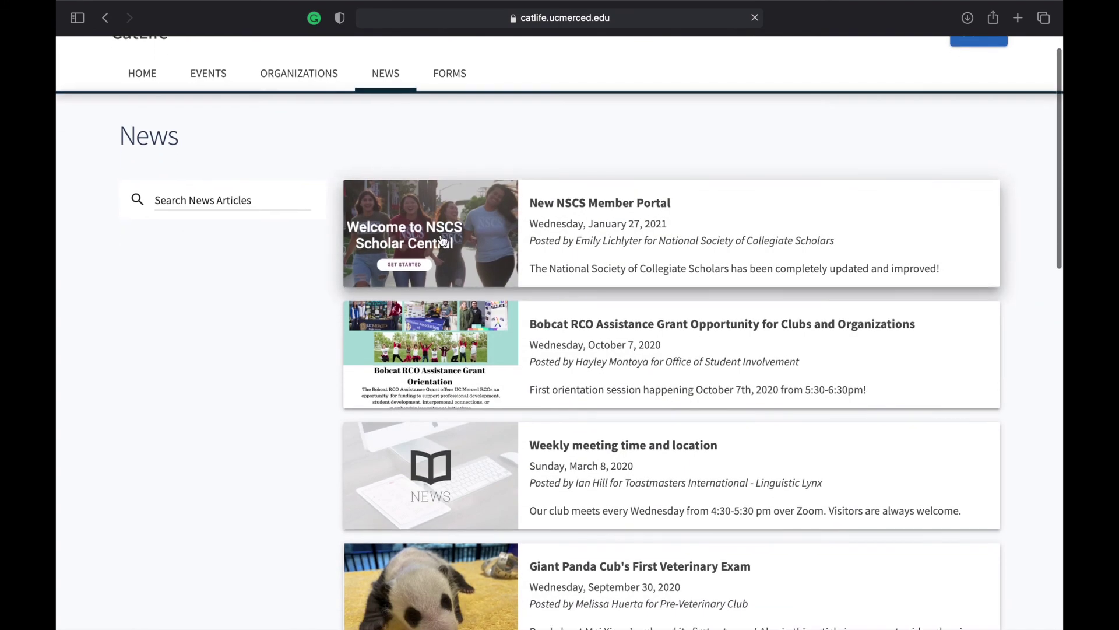
pyautogui.scroll(-3, 443, 241)
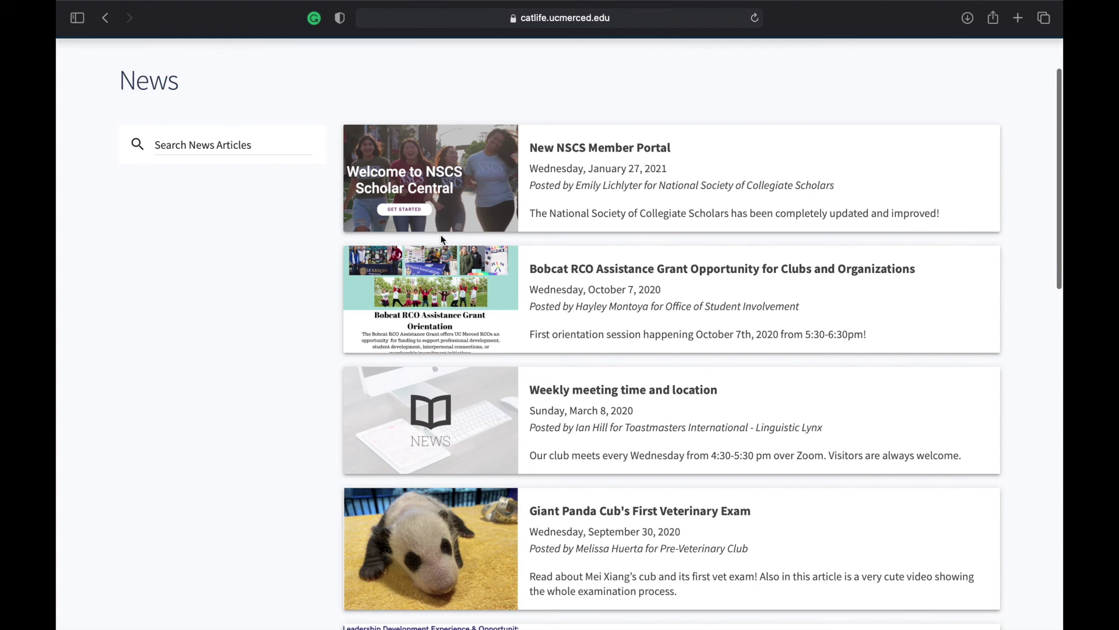
pyautogui.scroll(-8, 441, 239)
pyautogui.scroll(-8, 442, 240)
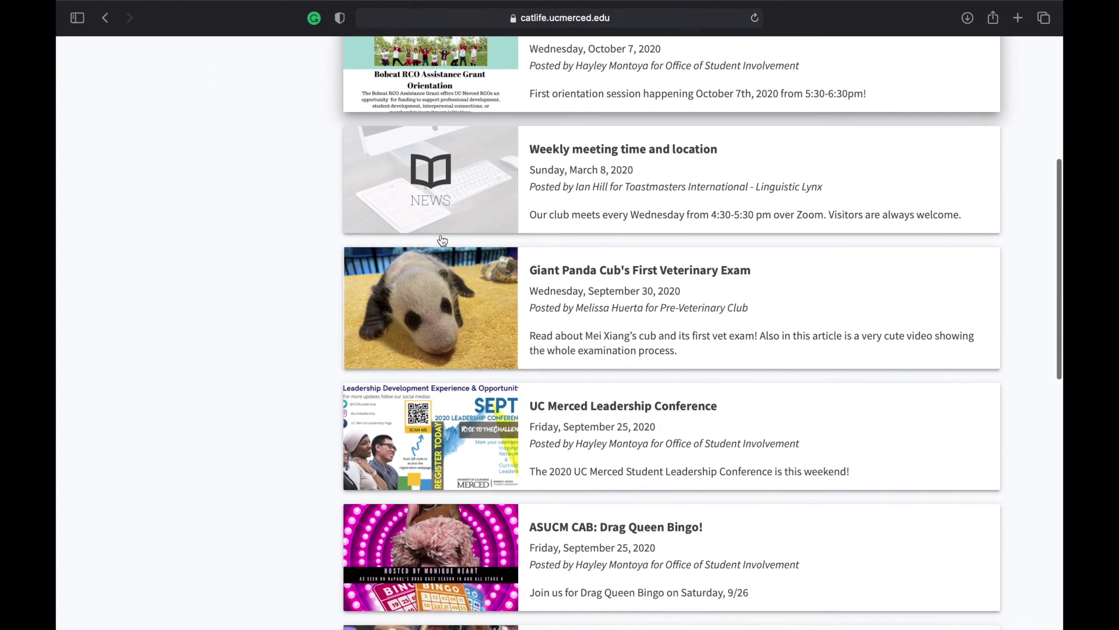
pyautogui.scroll(-3, 443, 240)
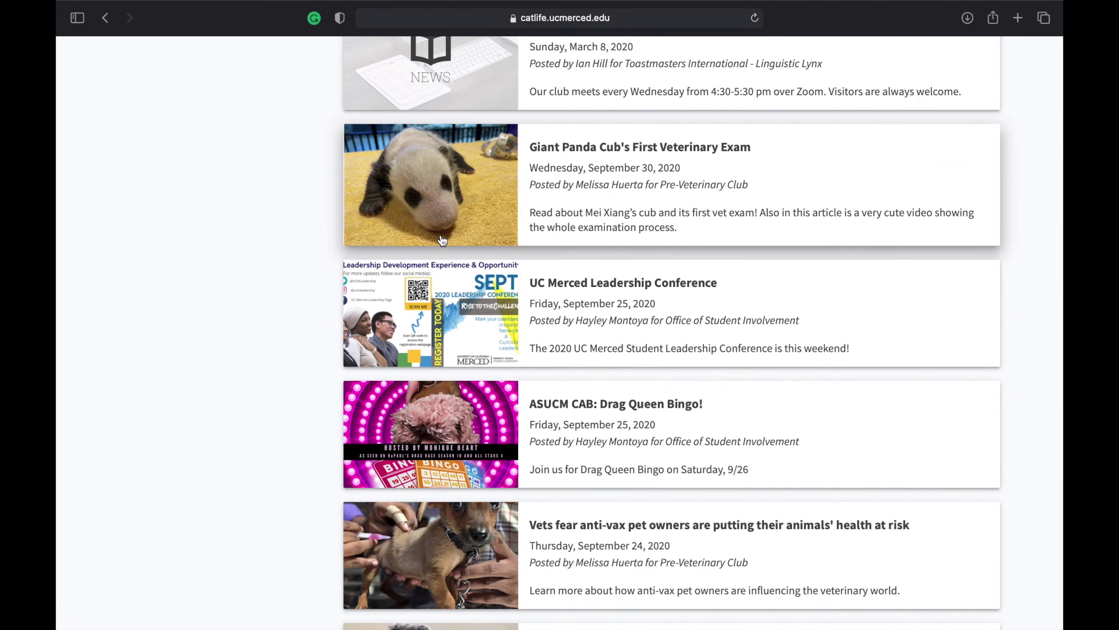
pyautogui.scroll(1, 442, 241)
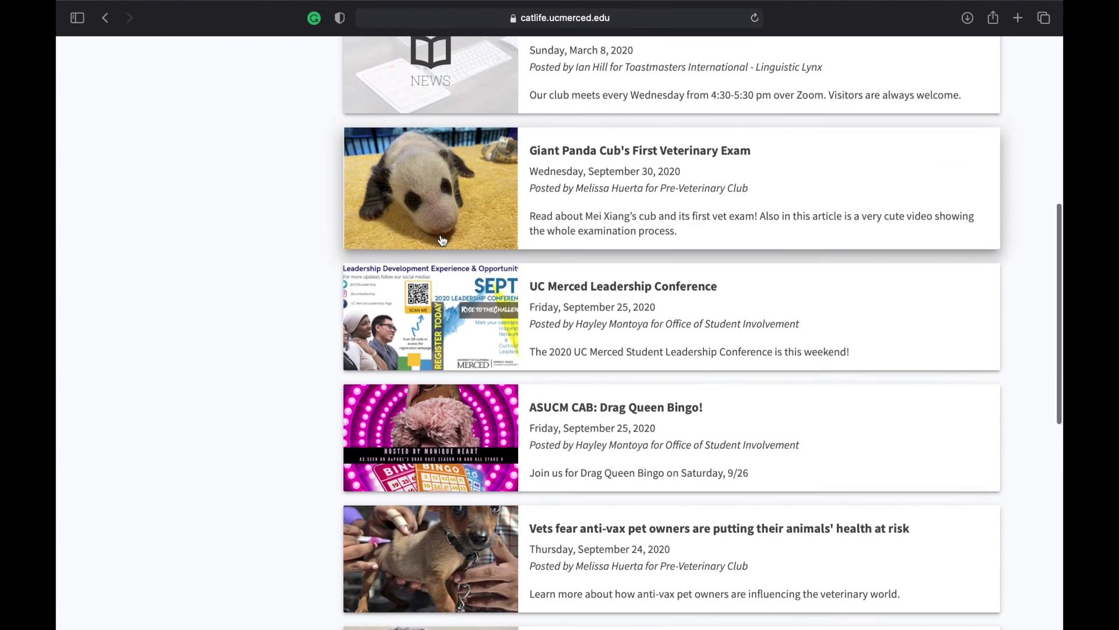
pyautogui.scroll(-1, 442, 241)
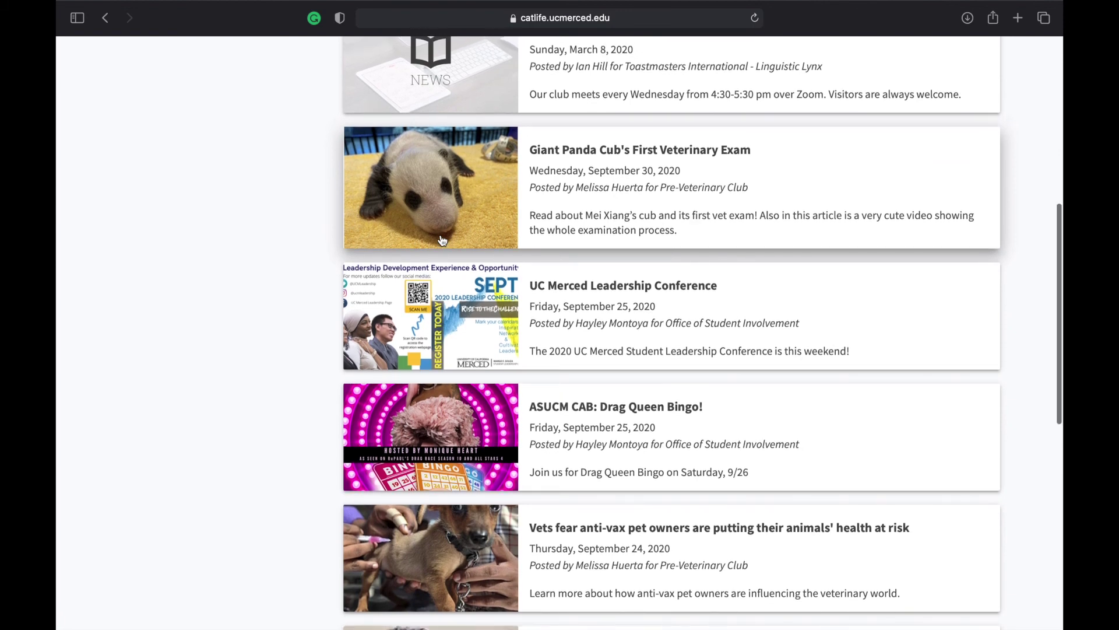
pyautogui.scroll(-1, 443, 240)
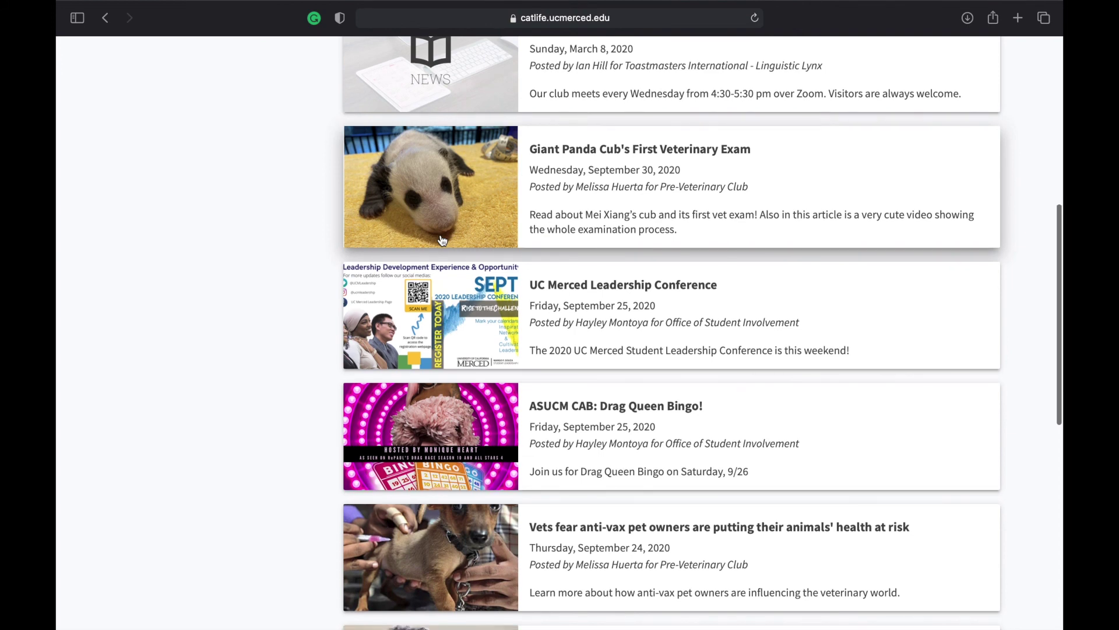
pyautogui.scroll(-7, 443, 241)
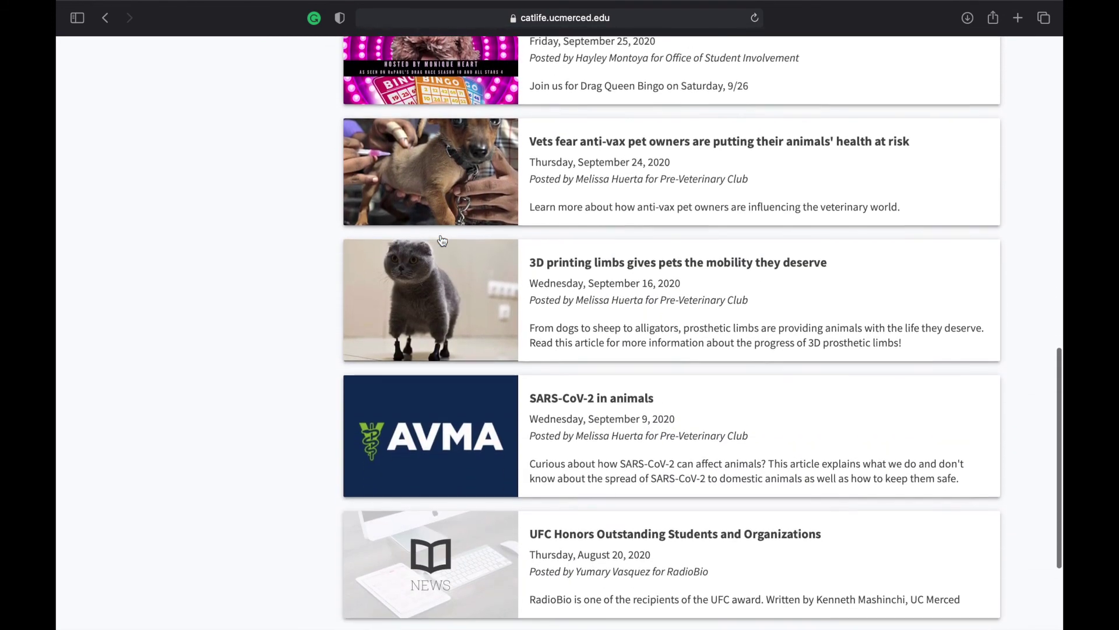
pyautogui.scroll(15, 443, 241)
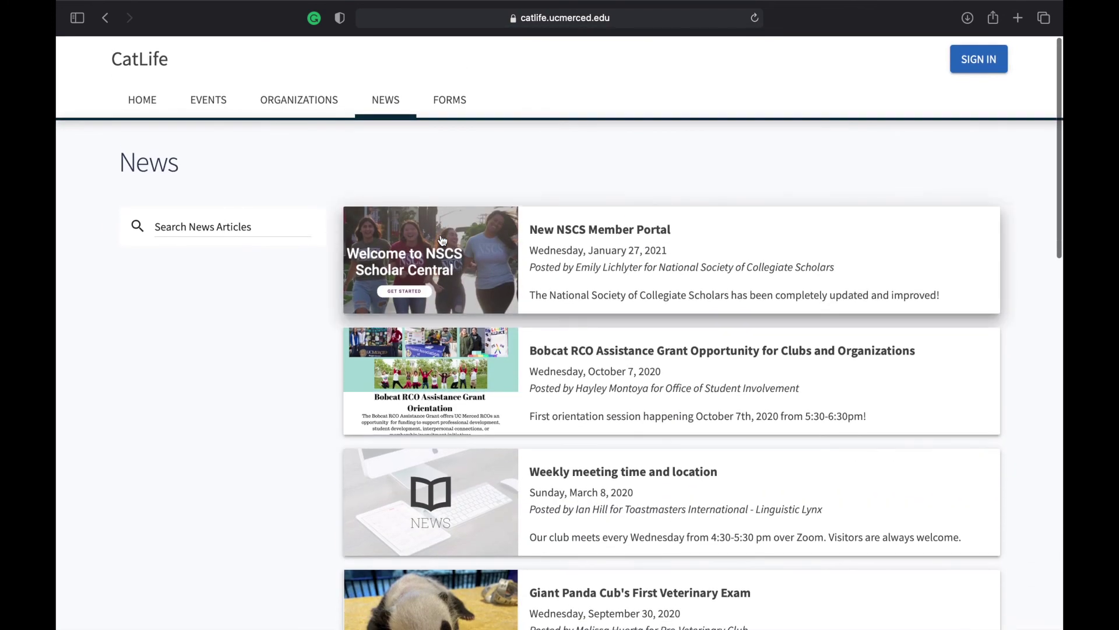